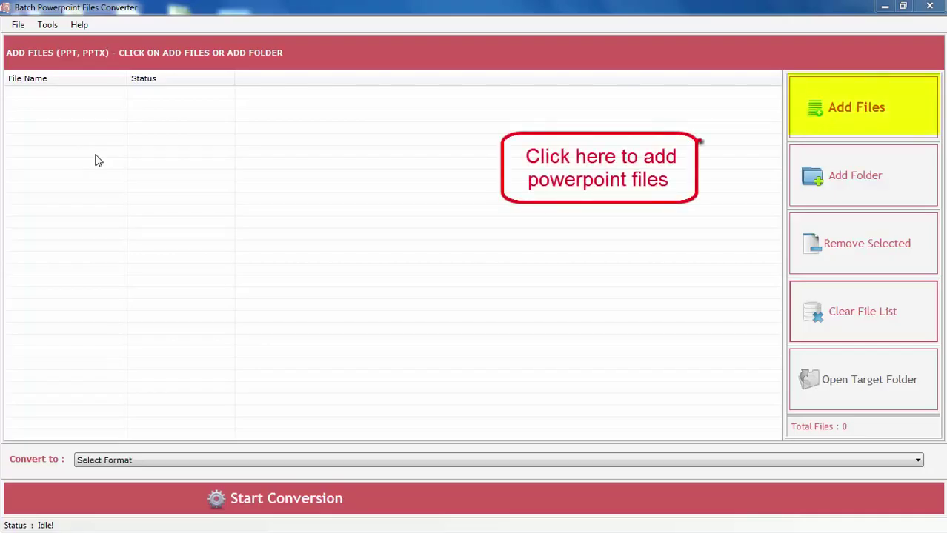
# Step: Add the six PowerPoint files from the desktop item folder to the conversion list
pyautogui.click(845, 122)
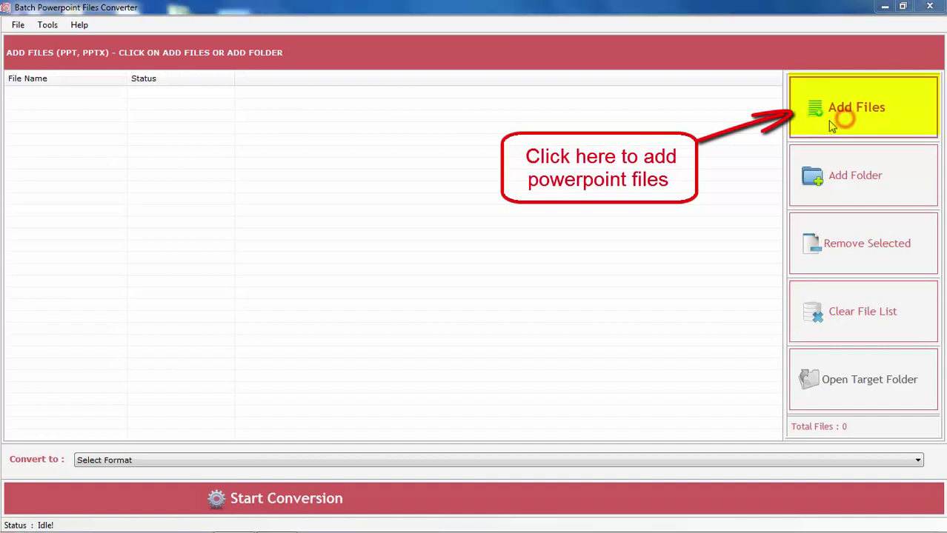
pyautogui.moveTo(208, 244); pyautogui.dragTo(202, 140)
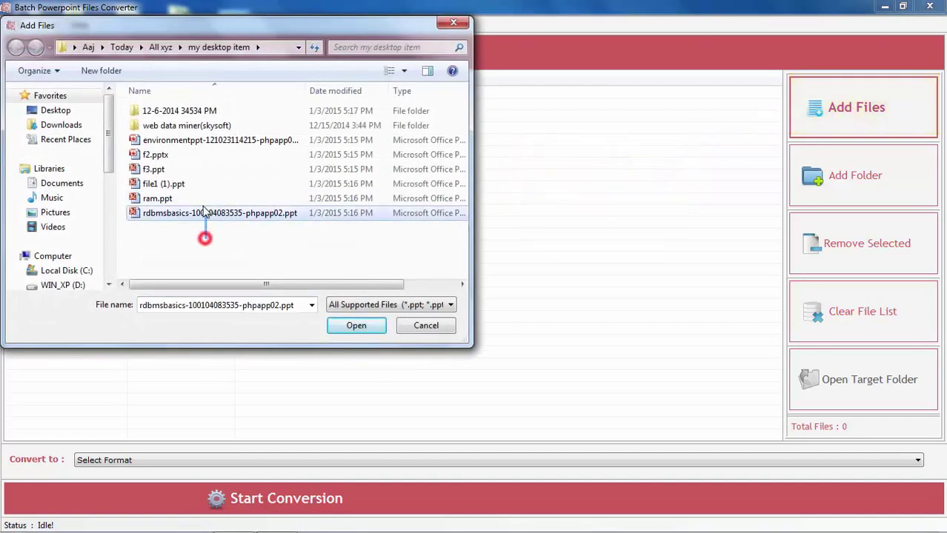
pyautogui.click(341, 329)
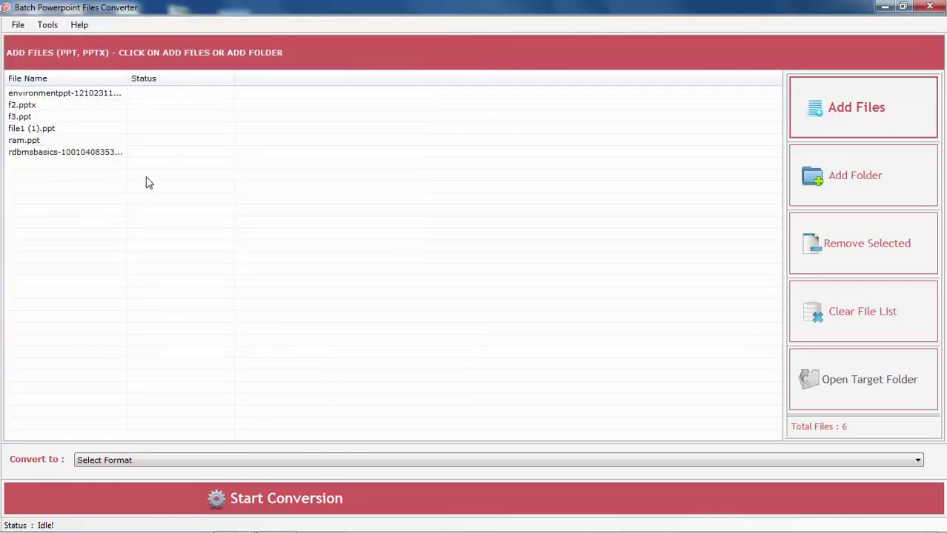
# Step: Remove f3.ppt from the list, leaving five files
pyautogui.click(63, 119)
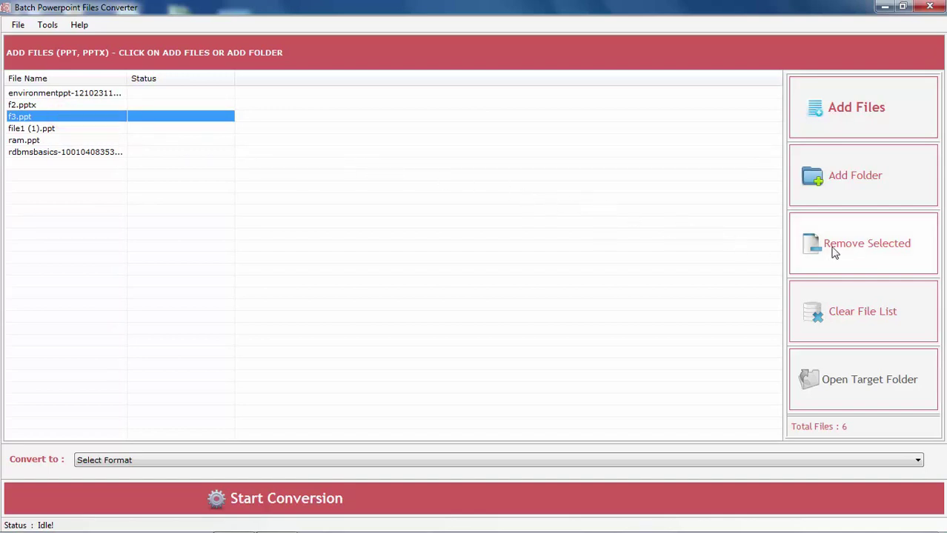
pyautogui.click(863, 260)
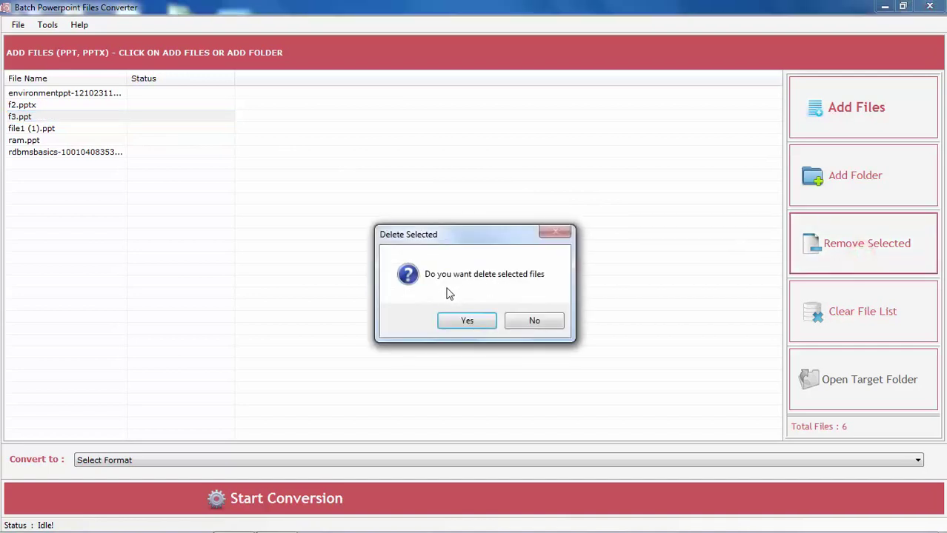
pyautogui.click(476, 315)
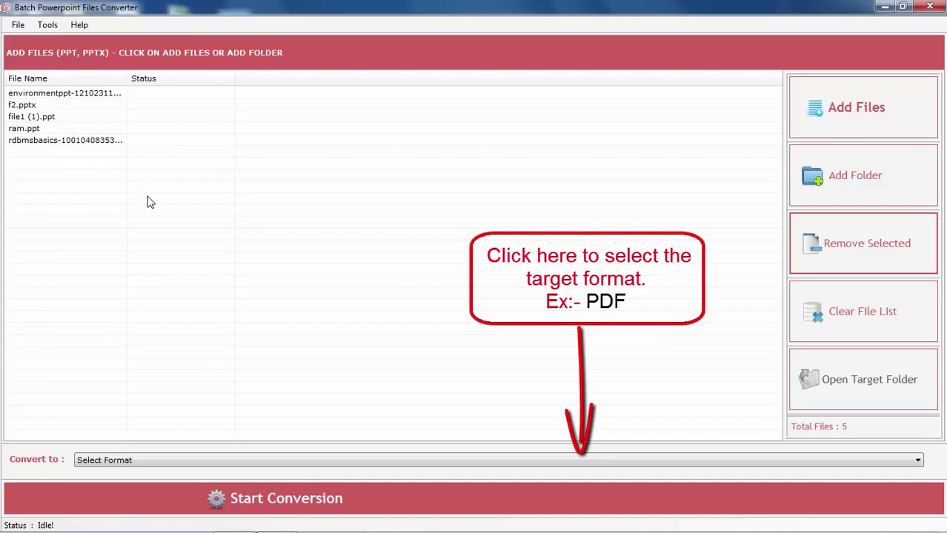
# Step: Choose PDF (*.pdf) as the output format and bring up the File Folder Options
pyautogui.click(165, 467)
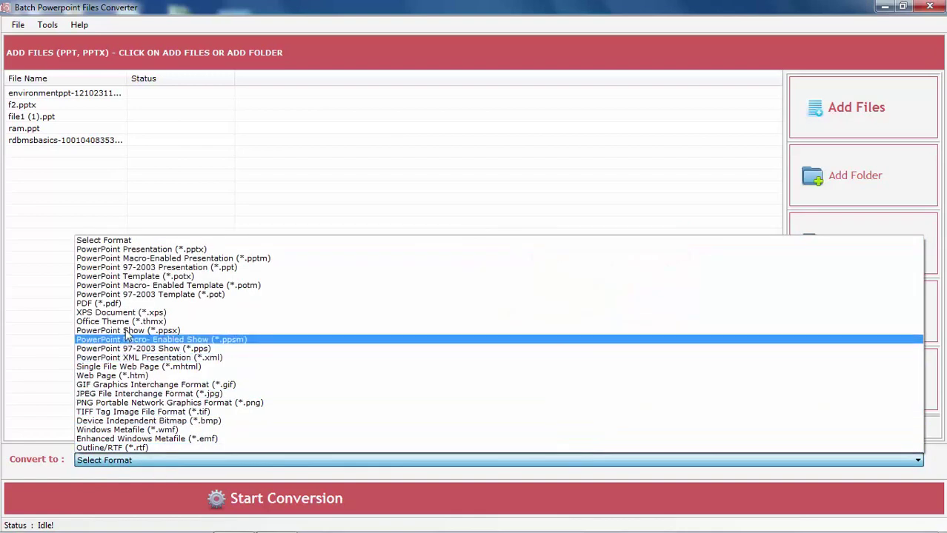
pyautogui.click(119, 304)
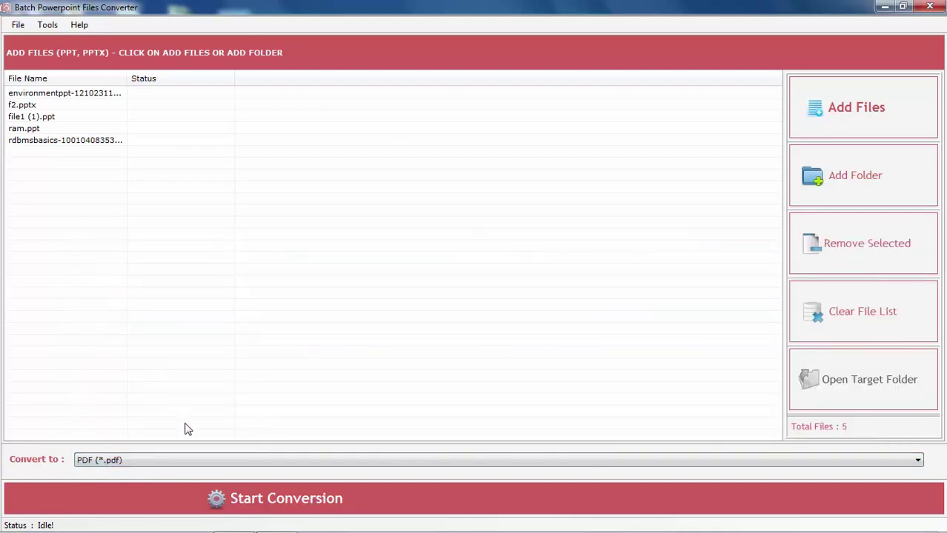
pyautogui.click(306, 512)
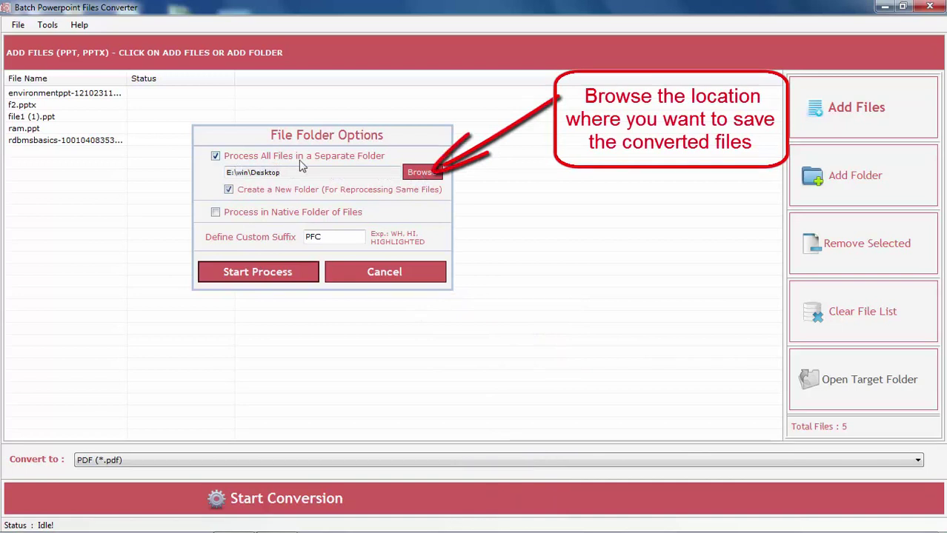
# Step: Make a new 'powerpoint converted files' folder the output destination
pyautogui.click(418, 173)
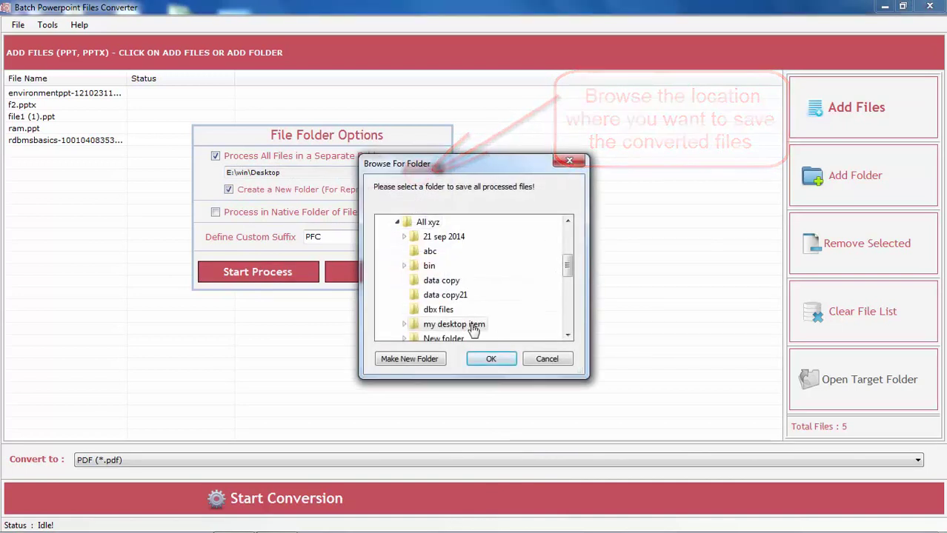
pyautogui.click(411, 360)
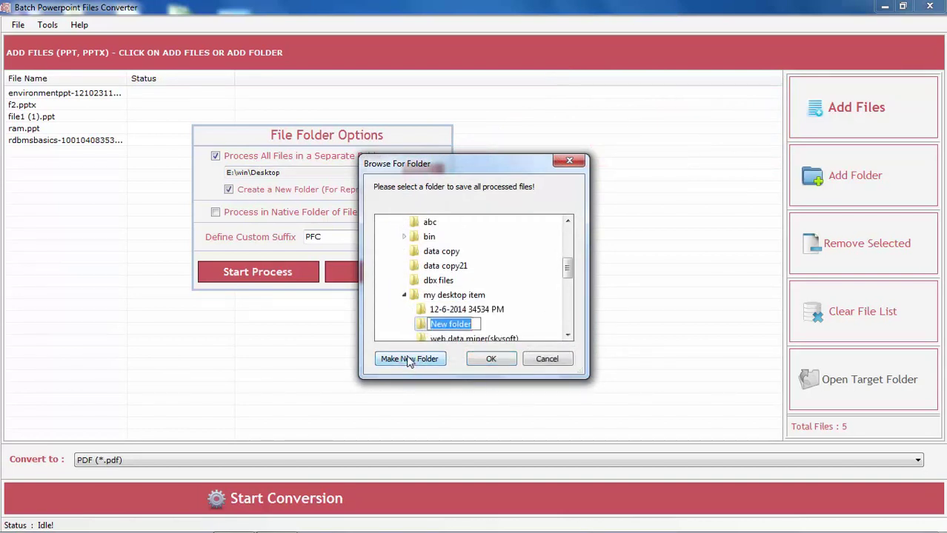
pyautogui.write('powerpoint c')
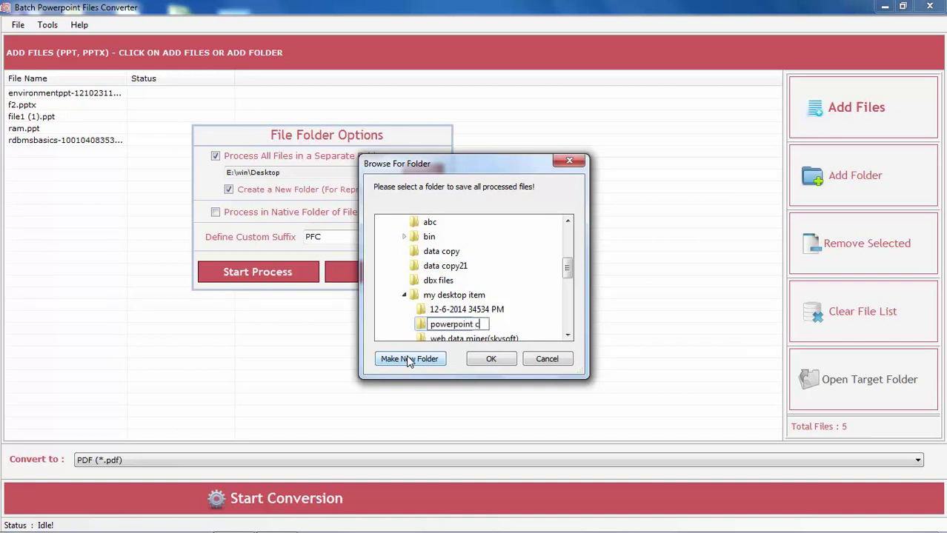
pyautogui.write('onverted files')
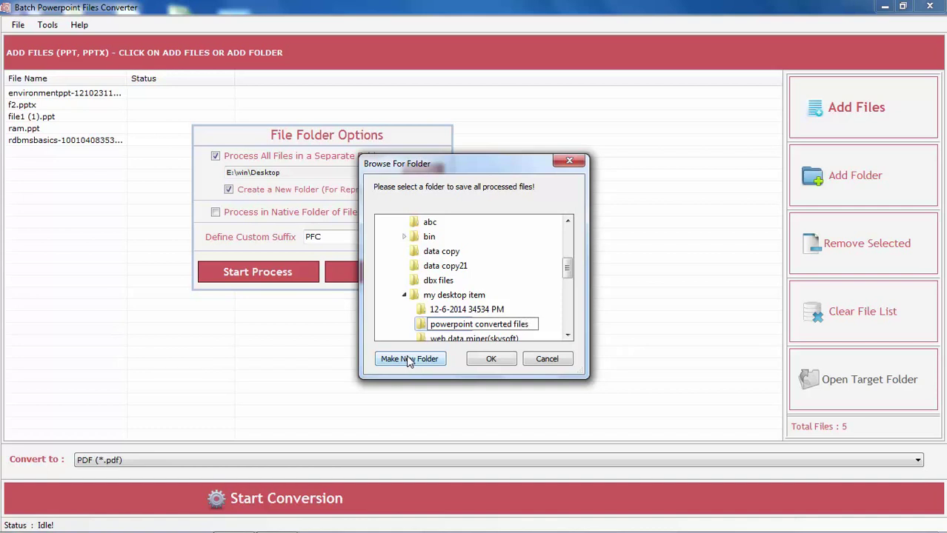
pyautogui.click(493, 360)
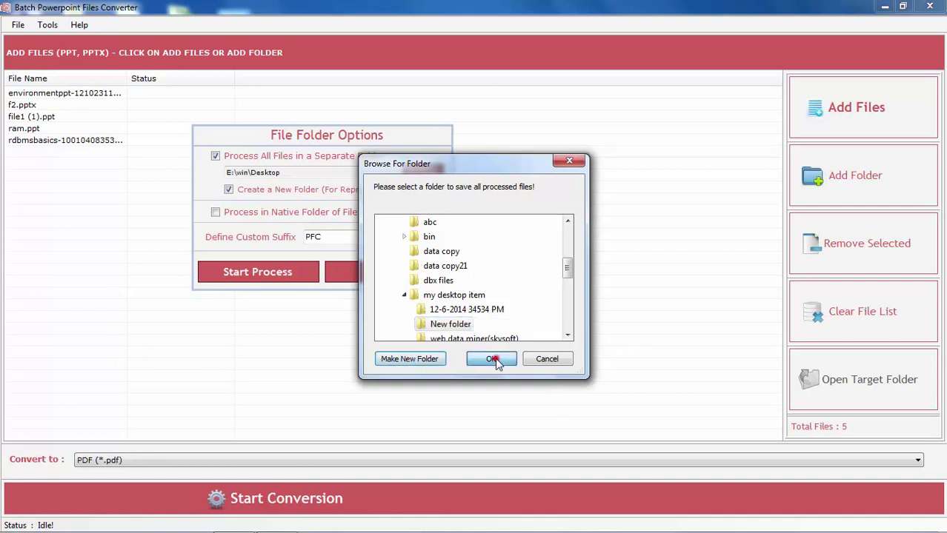
# Step: Delete the PFC custom suffix and run the PDF conversion of the five files
pyautogui.doubleClick(324, 237)
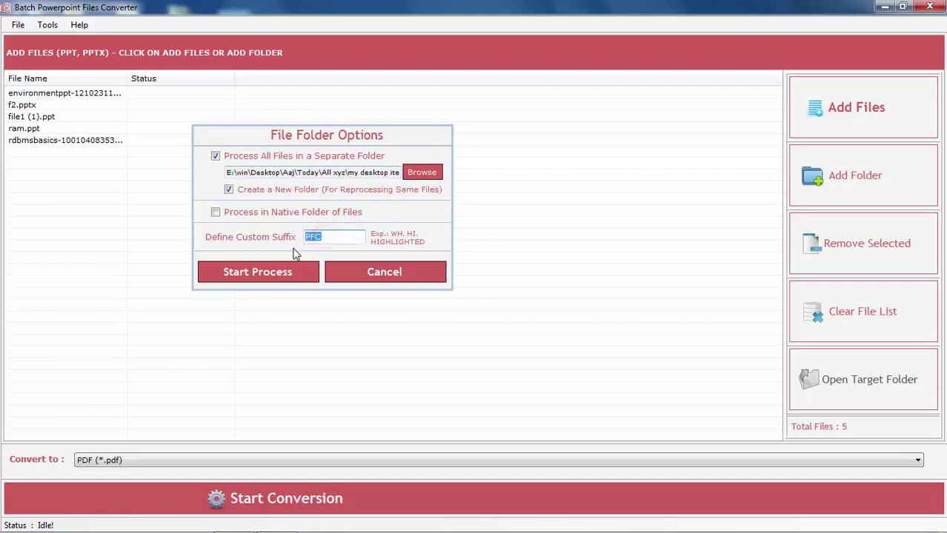
pyautogui.press('BackSpace')
pyautogui.click(290, 275)
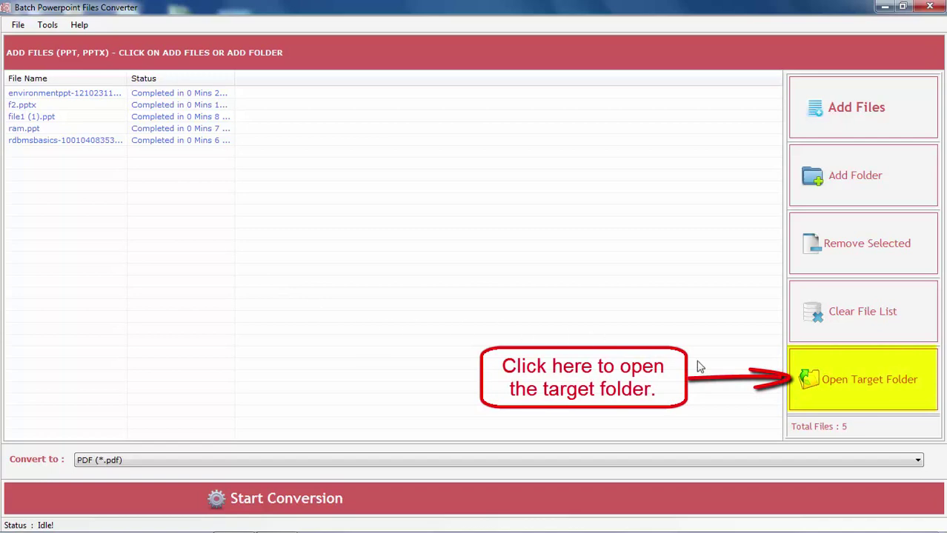
pyautogui.click(858, 390)
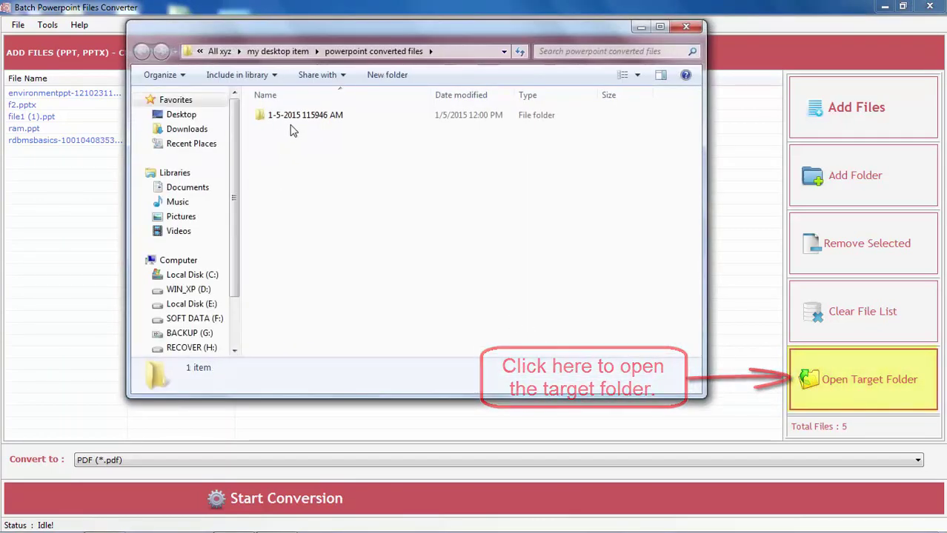
pyautogui.moveTo(389, 28); pyautogui.dragTo(392, 27)
pyautogui.moveTo(488, 16); pyautogui.dragTo(633, 37)
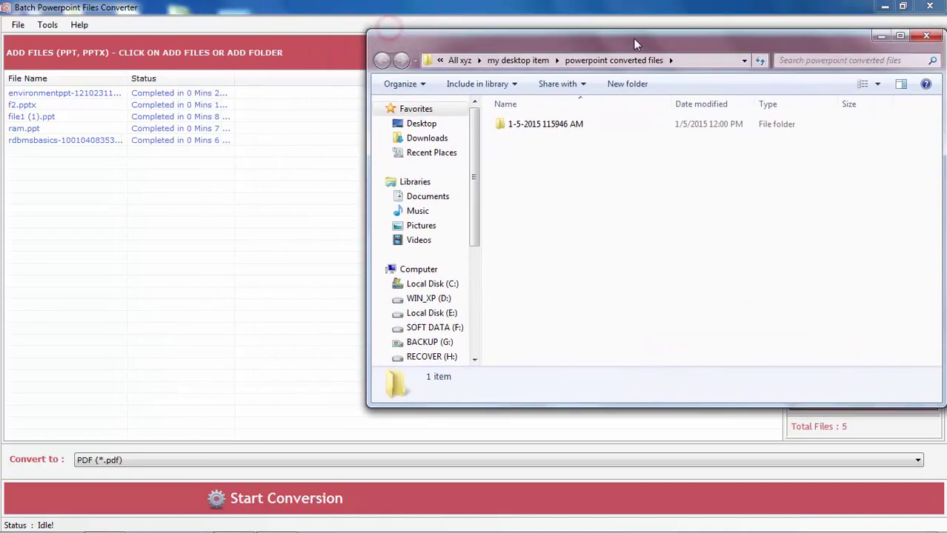
pyautogui.click(558, 127)
pyautogui.doubleClick(558, 126)
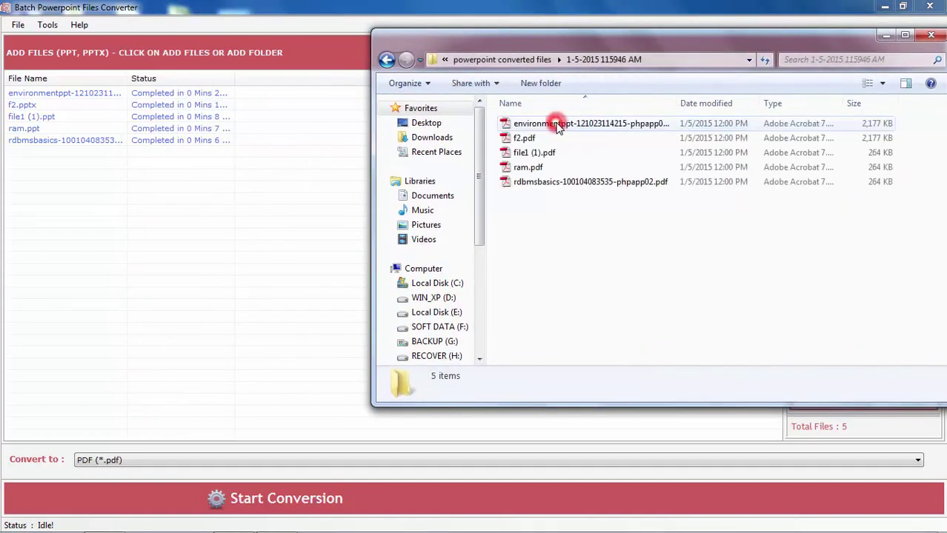
pyautogui.click(523, 127)
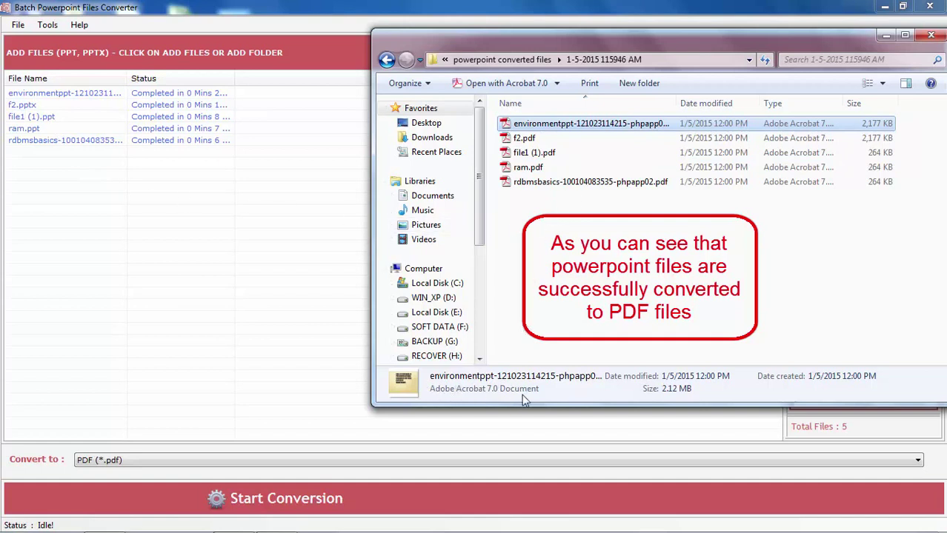
pyautogui.click(930, 35)
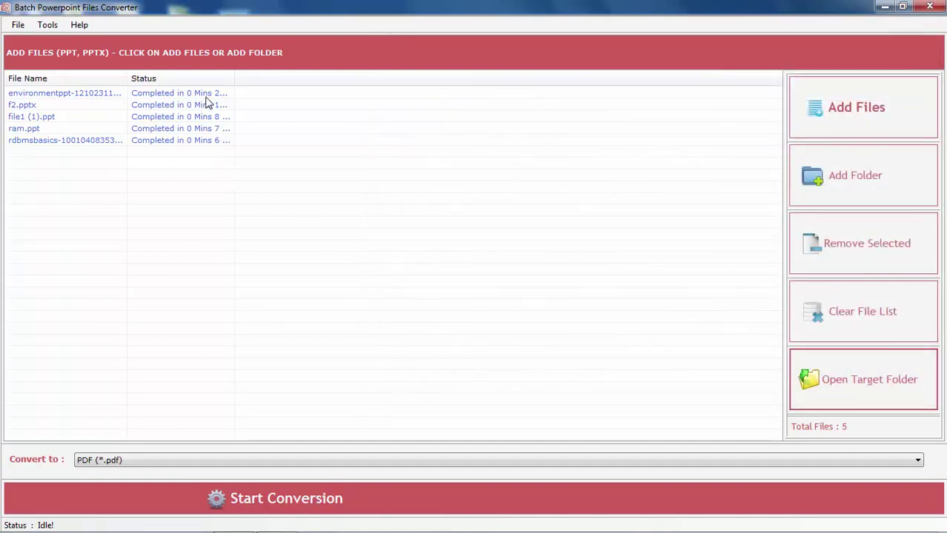
# Step: Empty the list, then add the whole 'my desktop item' folder under Aaj > Today > All xyz, giving seven files
pyautogui.click(867, 326)
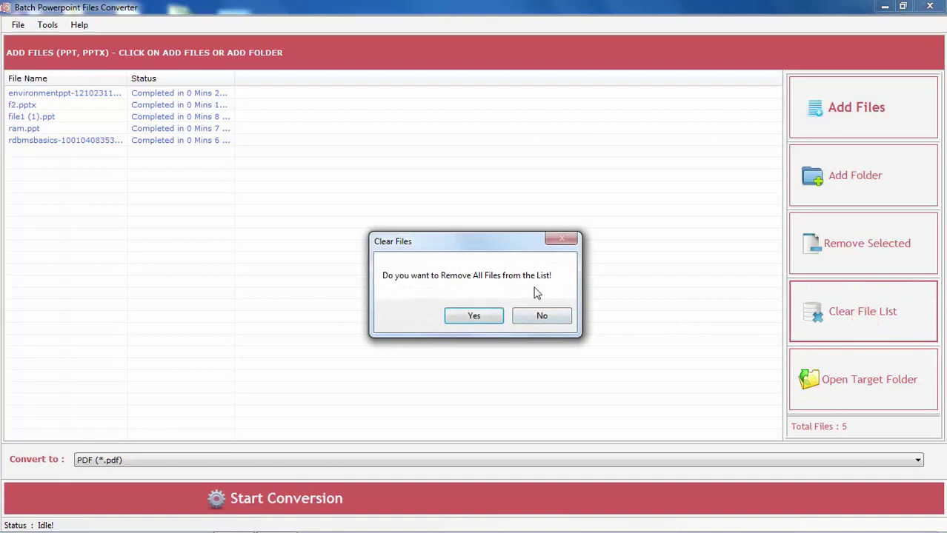
pyautogui.click(481, 322)
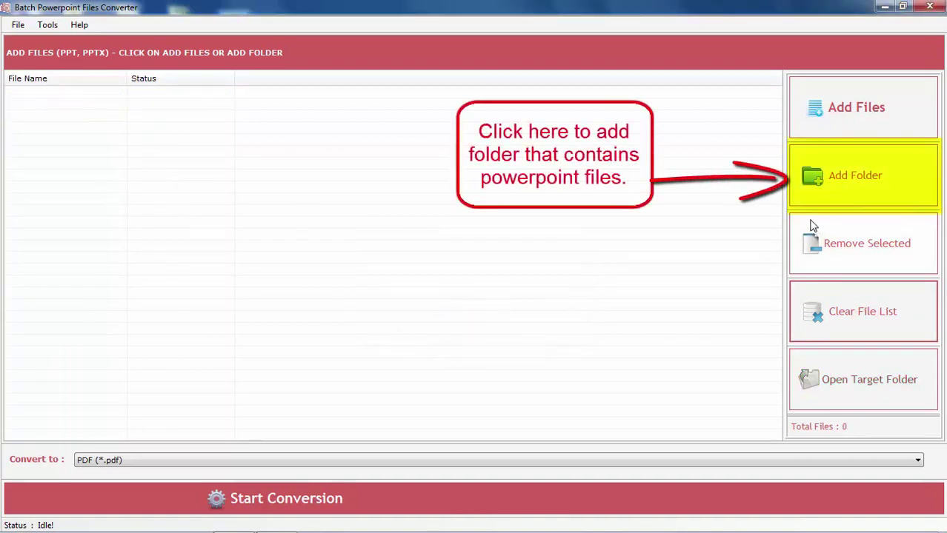
pyautogui.click(849, 195)
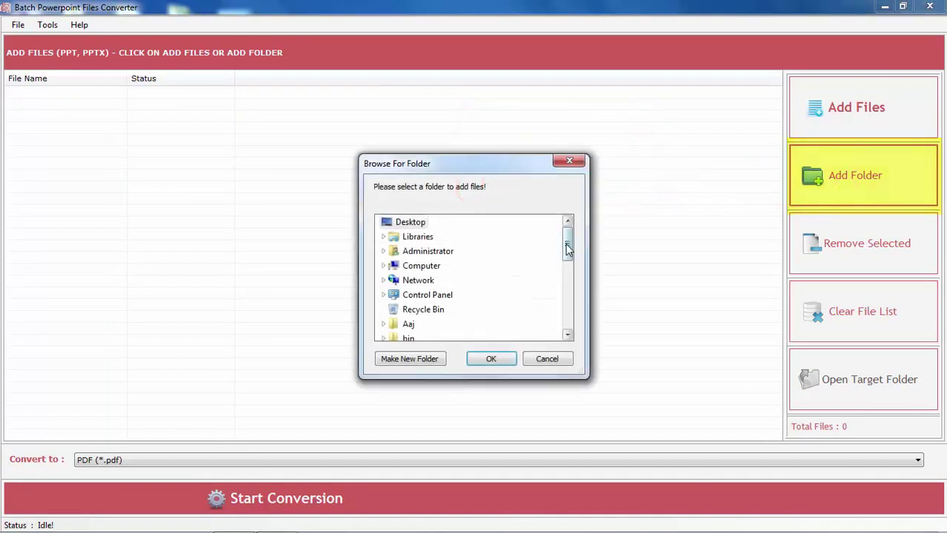
pyautogui.moveTo(567, 246); pyautogui.dragTo(560, 272)
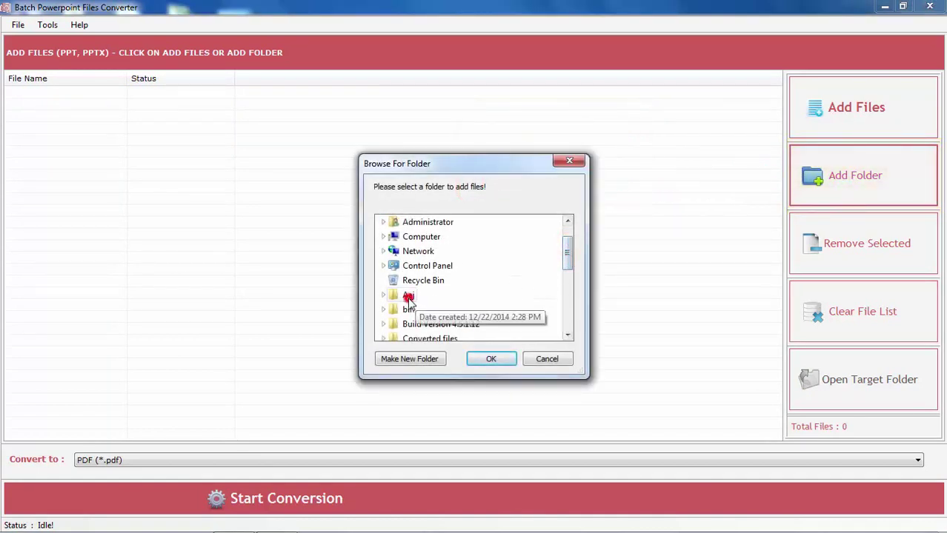
pyautogui.doubleClick(411, 296)
pyautogui.scroll(-2, 466, 309)
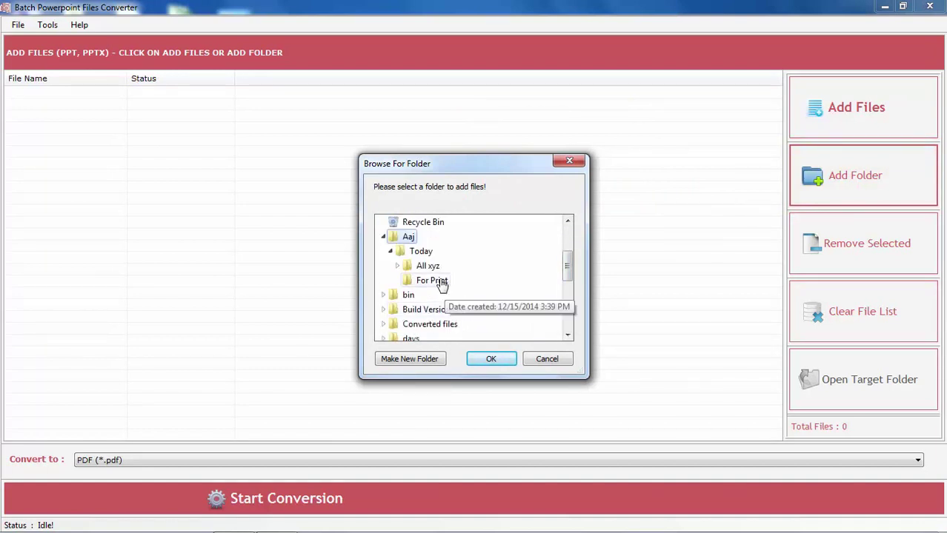
pyautogui.doubleClick(428, 266)
pyautogui.scroll(-1, 452, 285)
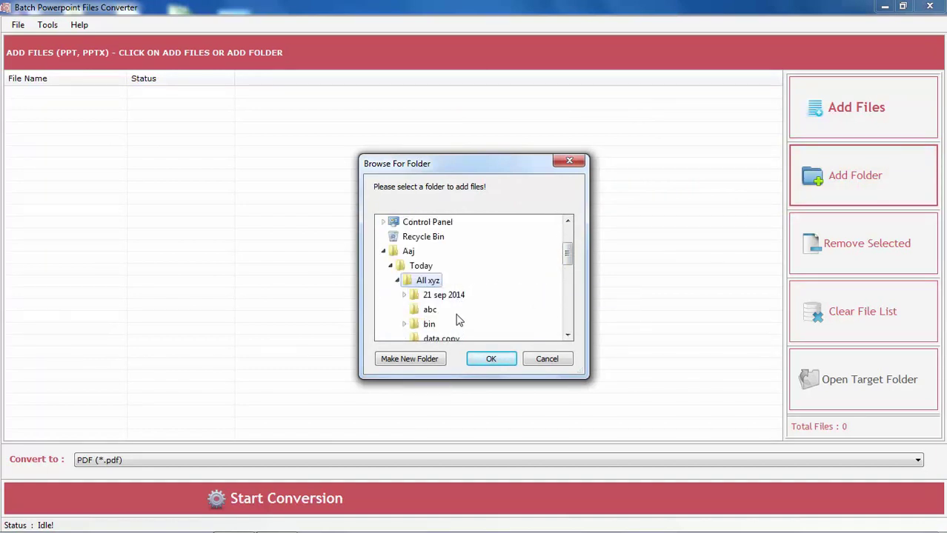
pyautogui.scroll(-1, 461, 320)
pyautogui.scroll(-1, 463, 325)
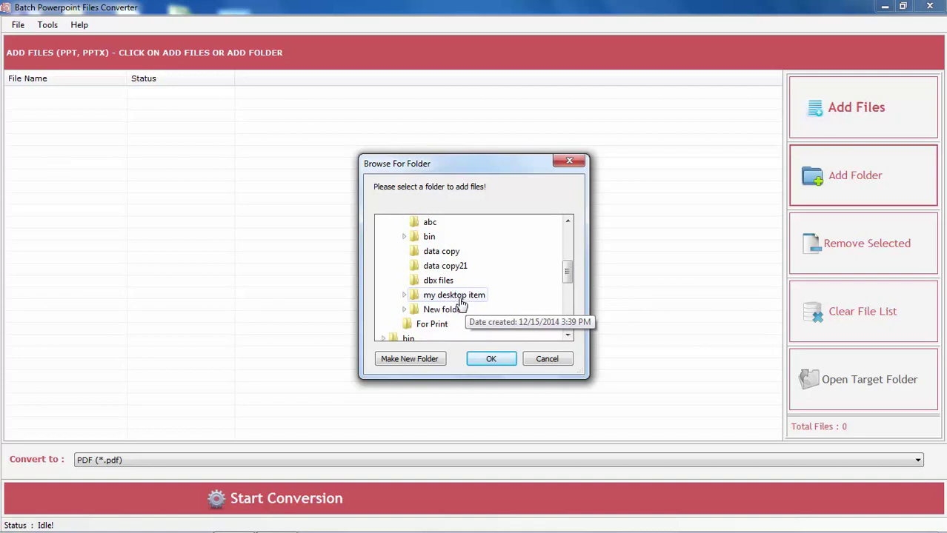
pyautogui.click(460, 296)
pyautogui.click(491, 359)
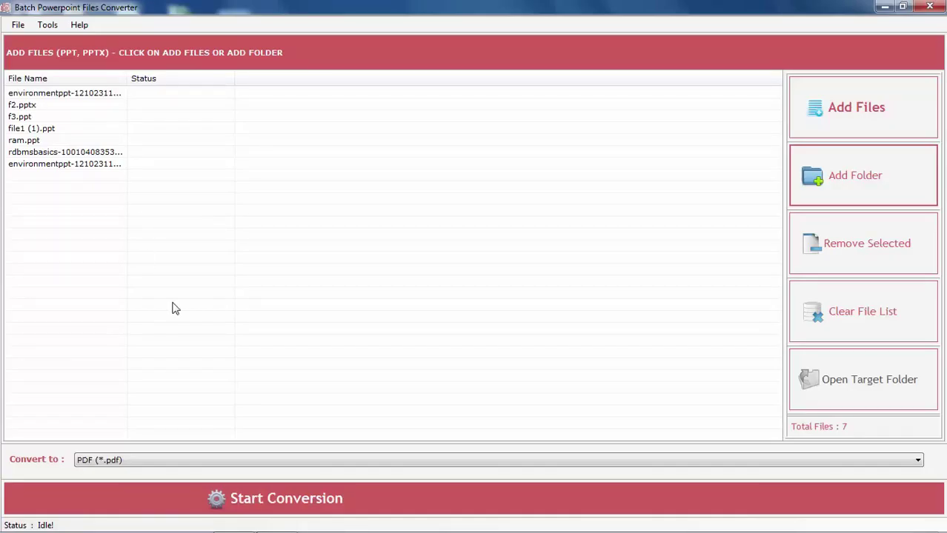
# Step: Convert all seven presentations to PowerPoint XML Presentation (*.xml) with the default folder options
pyautogui.click(259, 463)
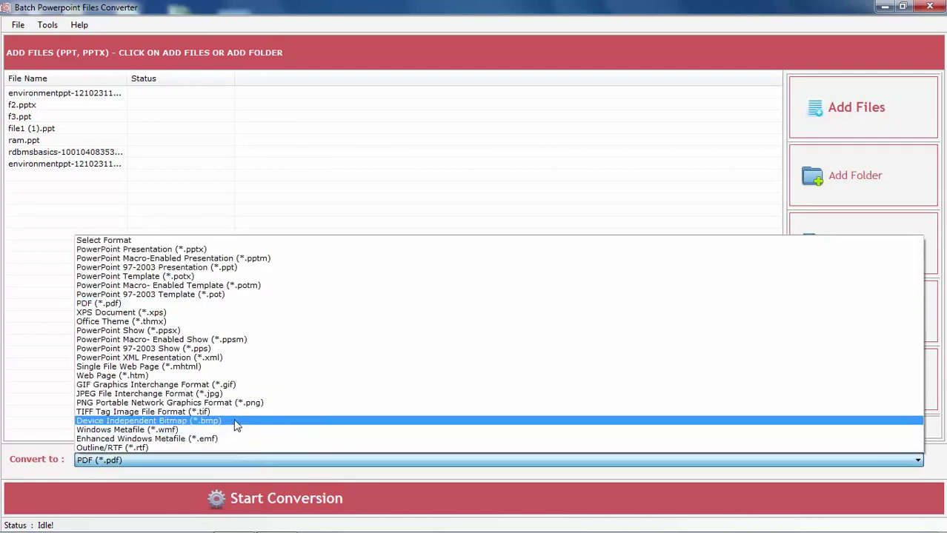
pyautogui.click(226, 359)
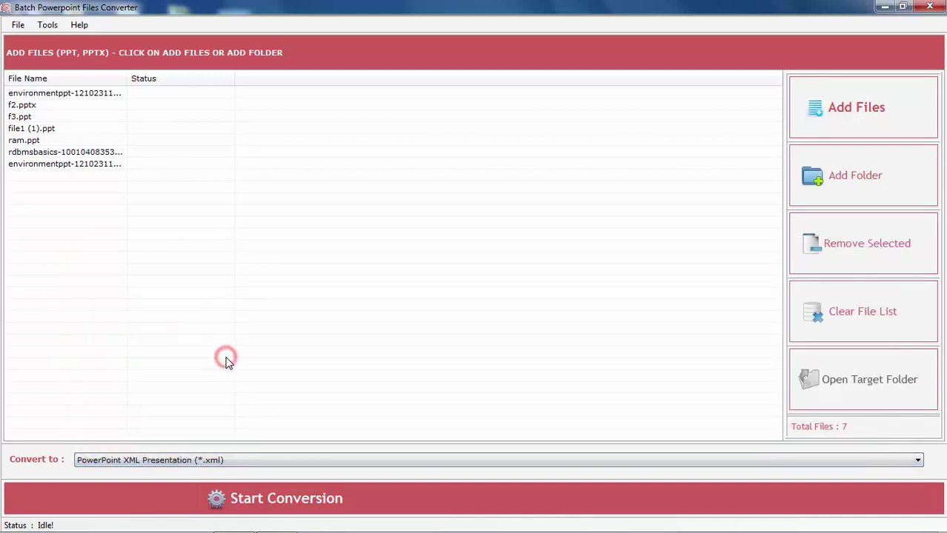
pyautogui.click(331, 508)
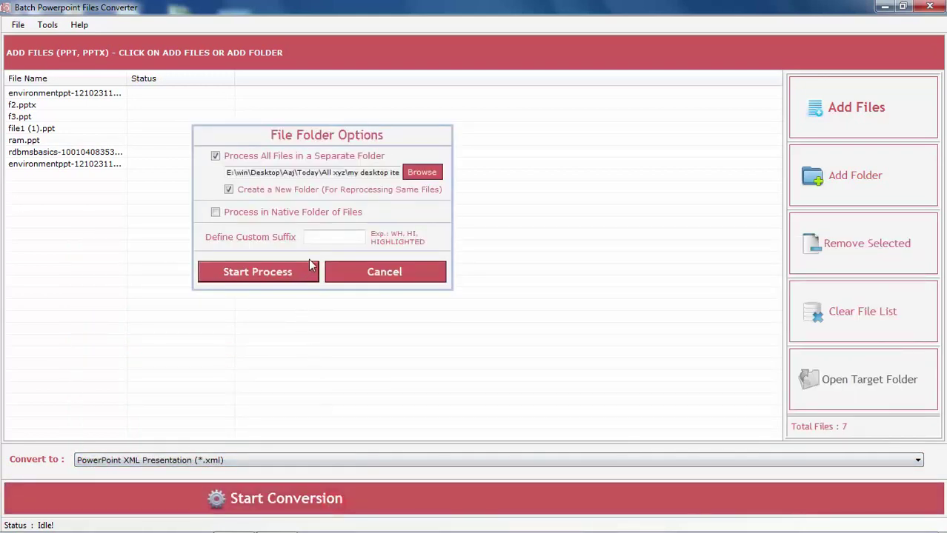
pyautogui.click(291, 275)
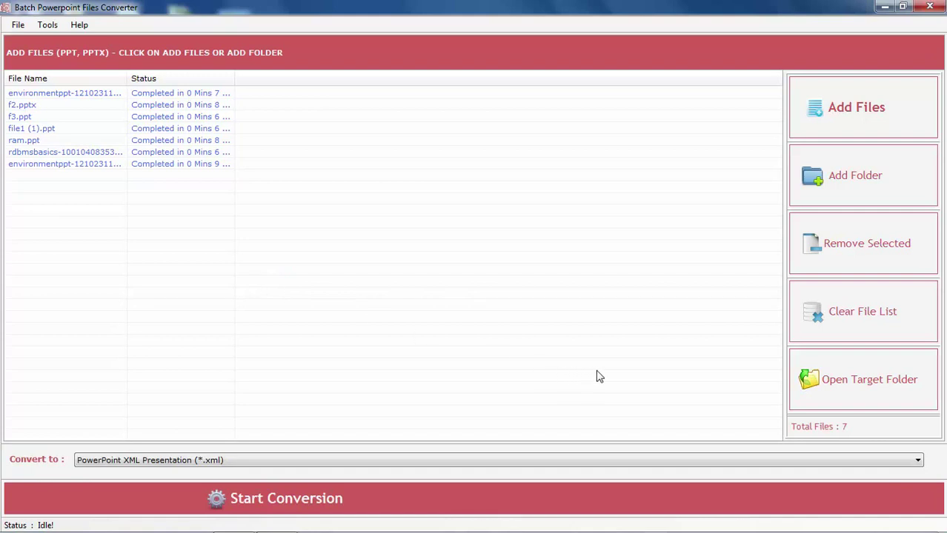
pyautogui.click(821, 391)
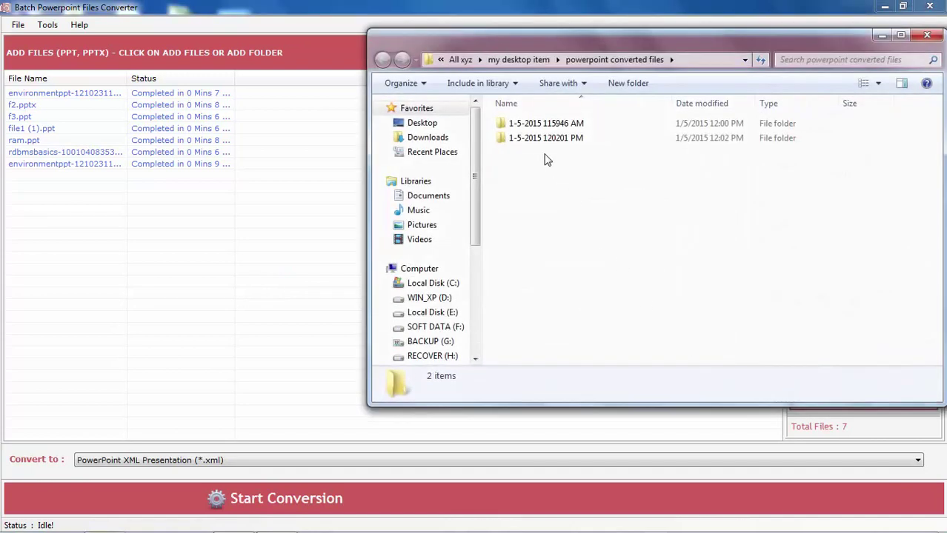
pyautogui.doubleClick(533, 141)
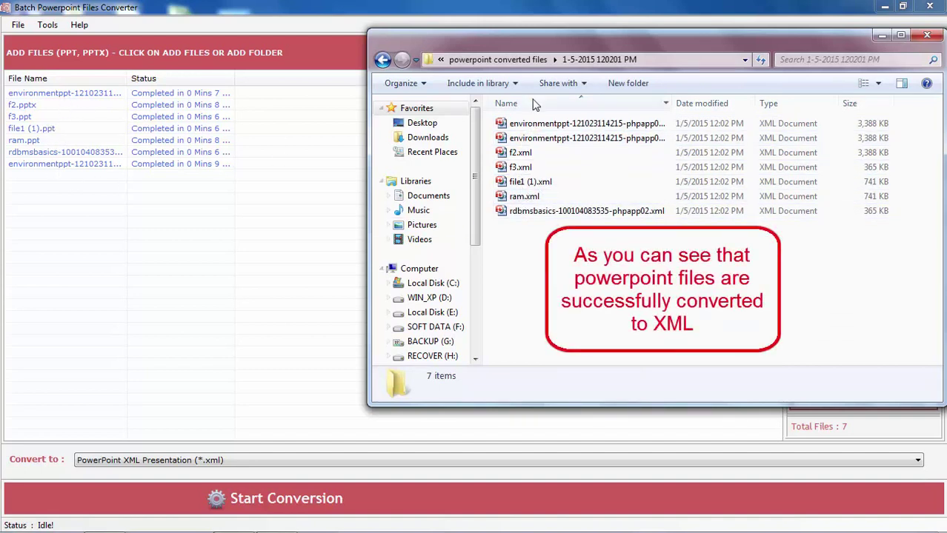
pyautogui.click(539, 123)
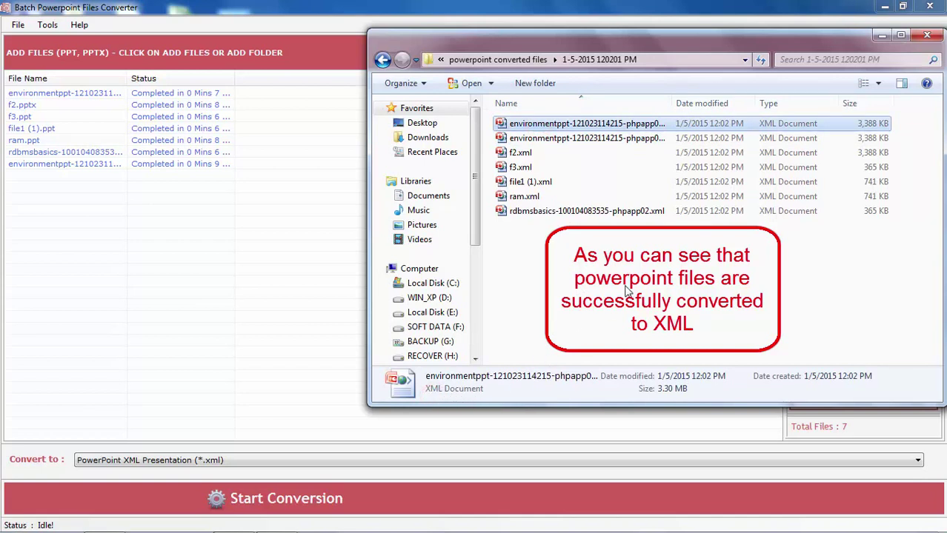
pyautogui.click(928, 35)
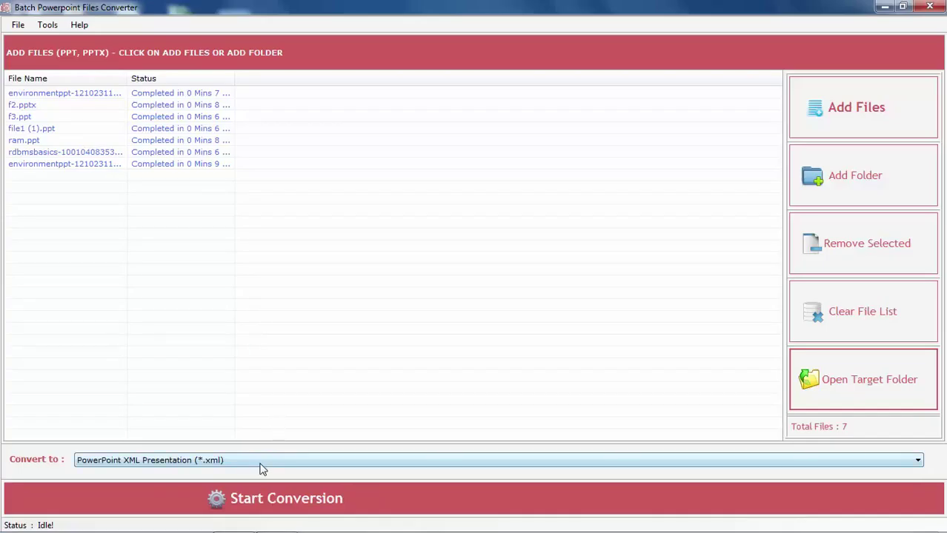
# Step: Run the seven presentations again as XPS Document (*.xps) using the default output options
pyautogui.click(234, 467)
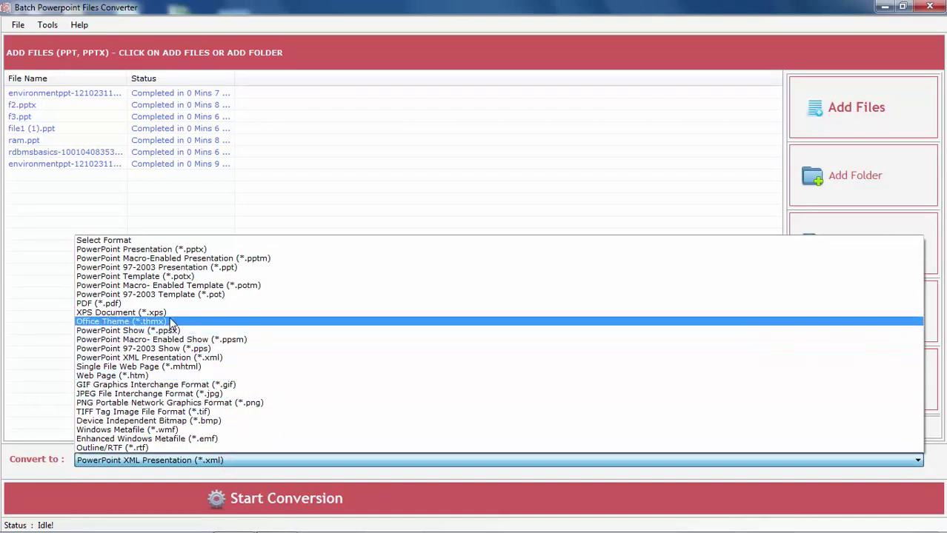
pyautogui.click(122, 312)
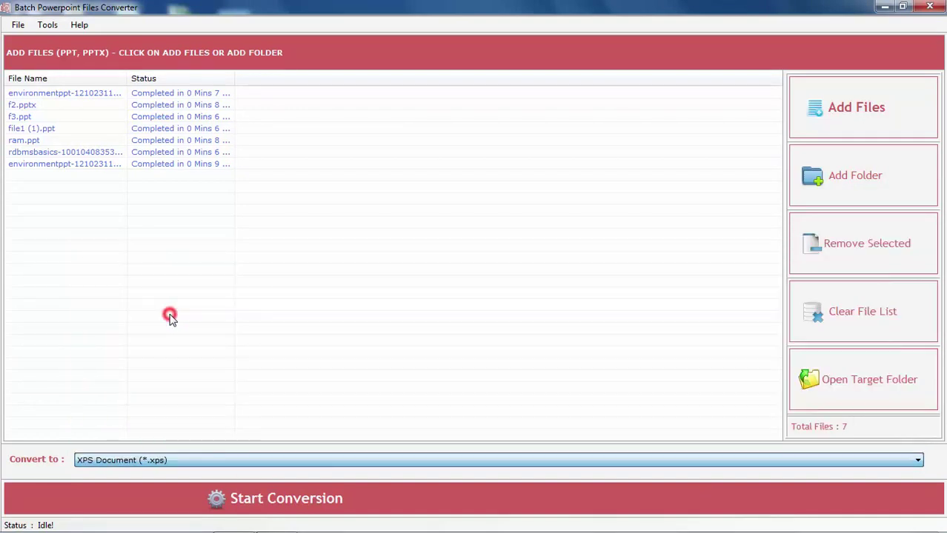
pyautogui.click(316, 513)
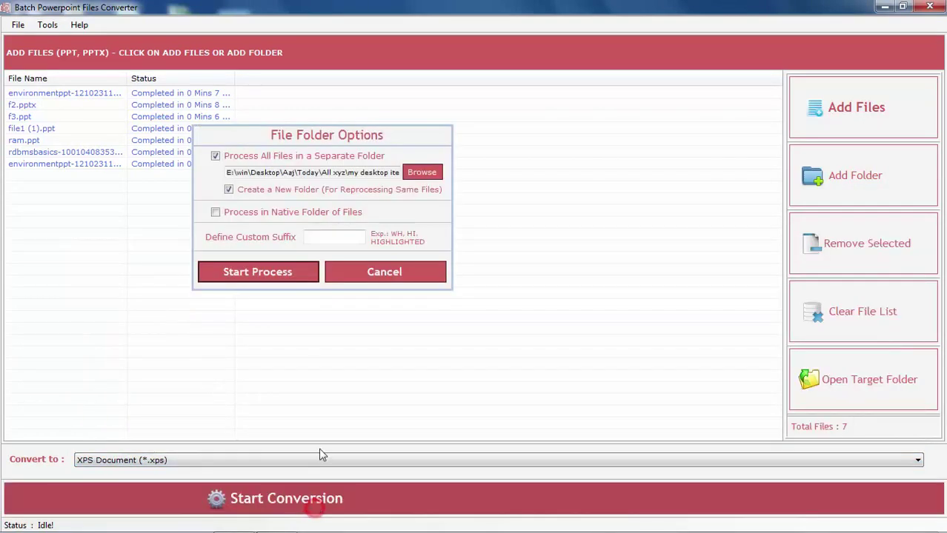
pyautogui.click(277, 280)
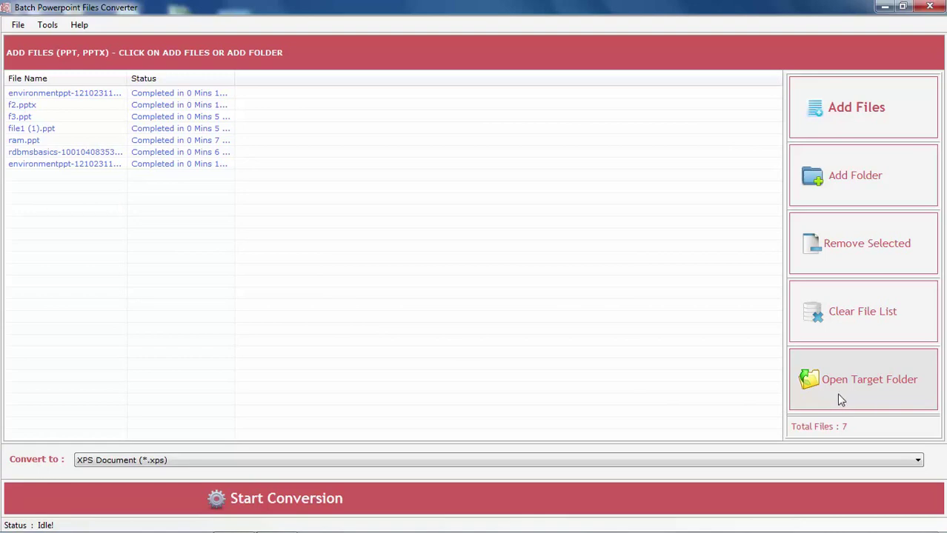
pyautogui.click(852, 370)
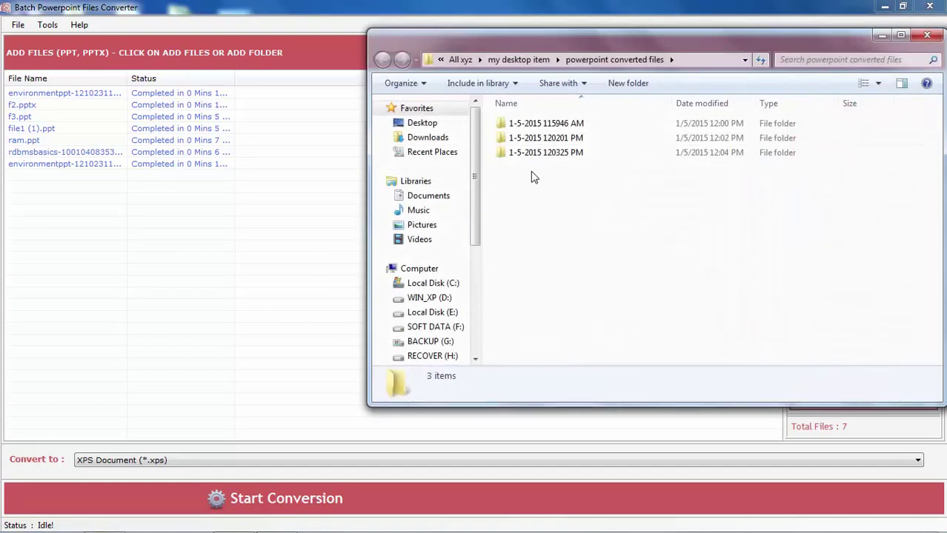
pyautogui.doubleClick(521, 152)
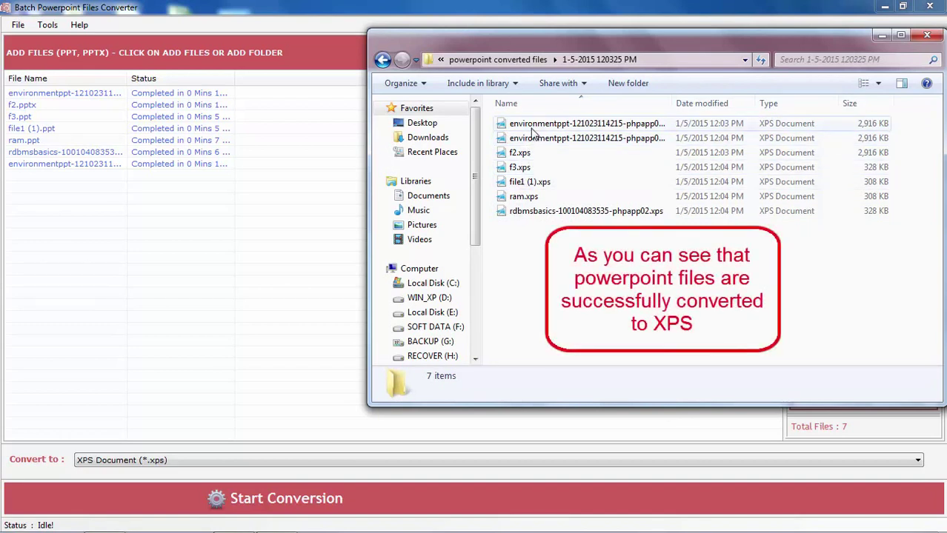
pyautogui.click(522, 153)
pyautogui.click(528, 197)
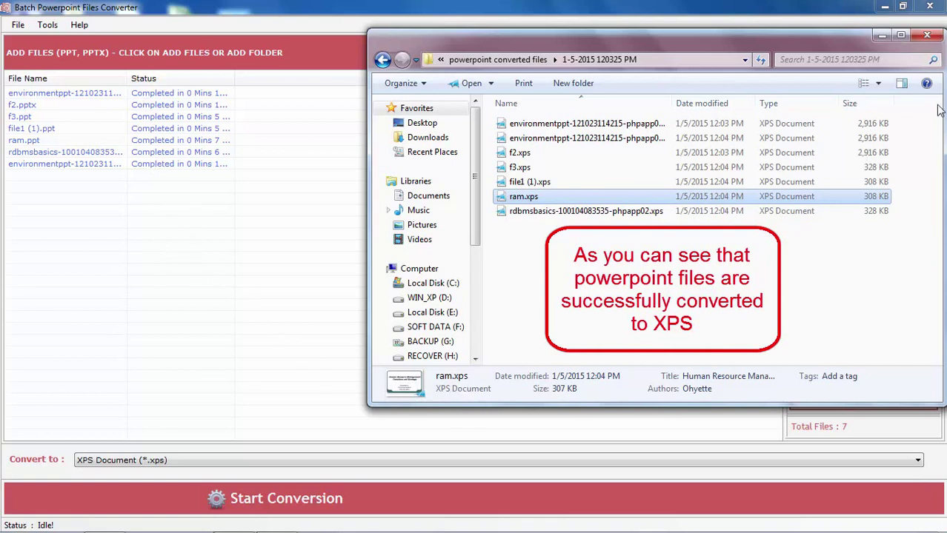
# Step: Close the output folder window and clear all files, leaving Total Files at 0
pyautogui.click(926, 35)
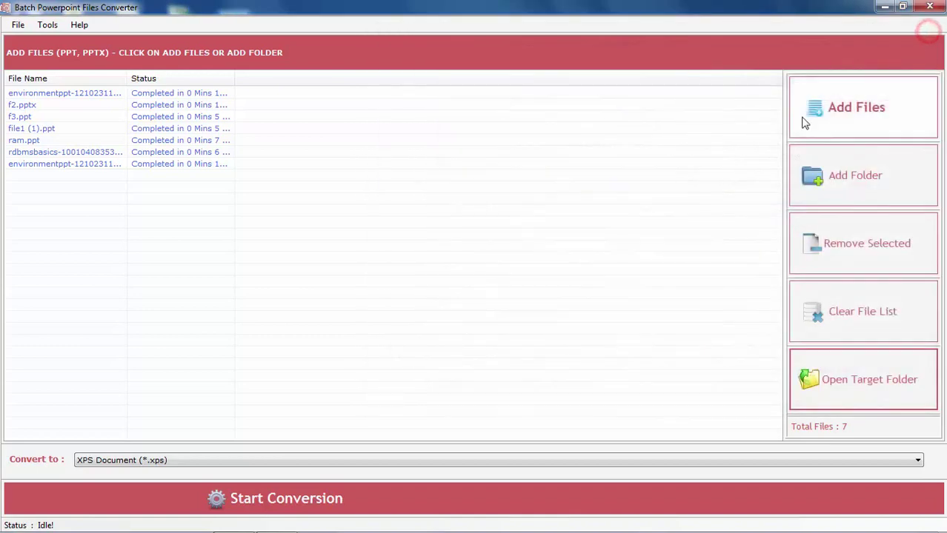
pyautogui.click(822, 324)
pyautogui.click(478, 317)
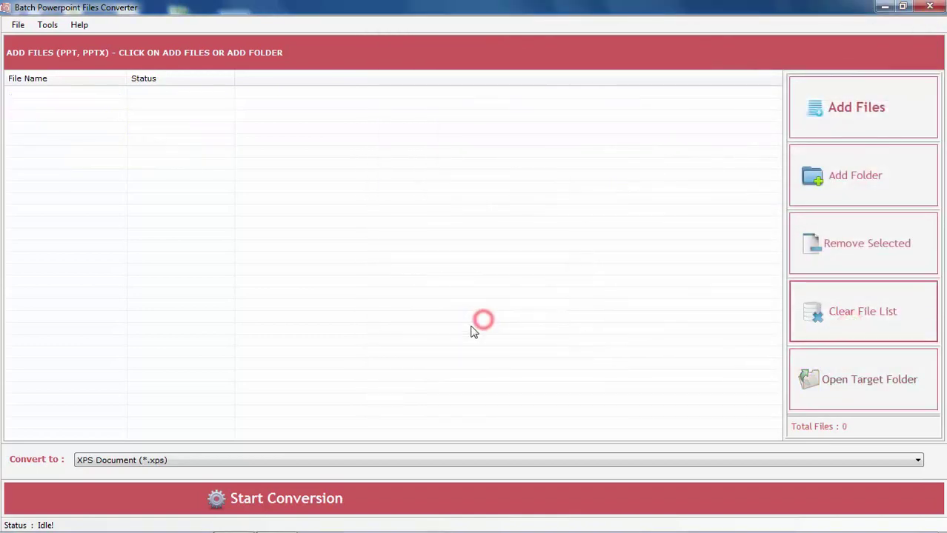